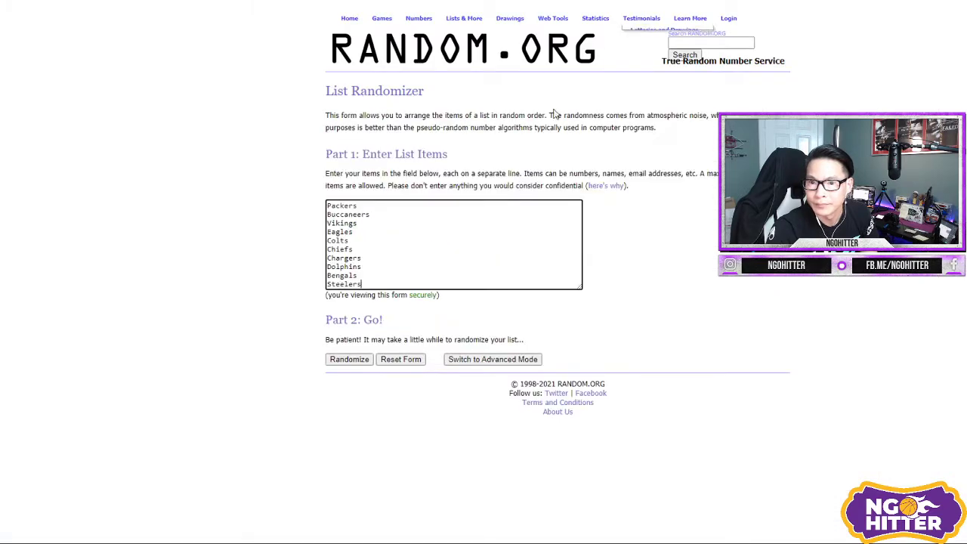
- Randomize the ten-team list from Packers to Steelers eight times in a row
{"action": "left_click", "coordinate": [401, 266]}
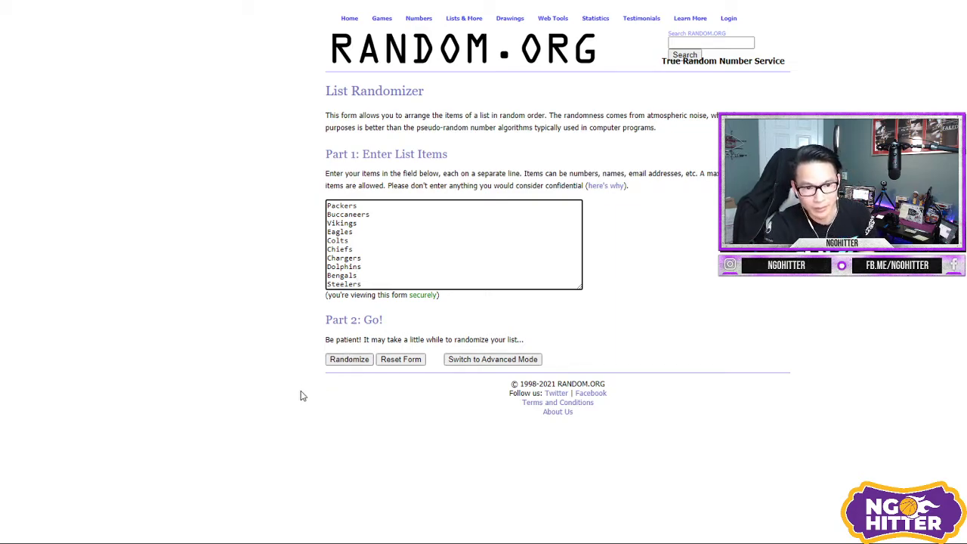
{"action": "left_click", "coordinate": [354, 362]}
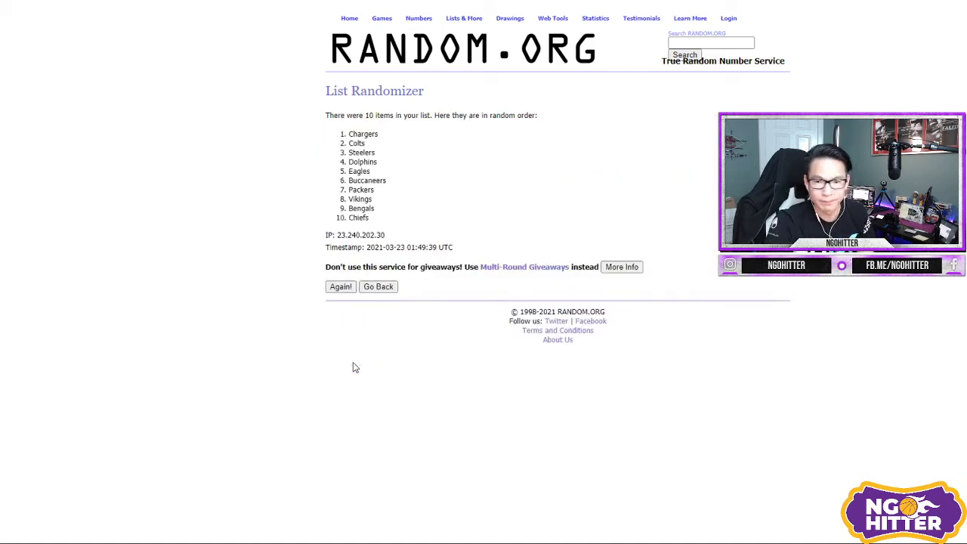
{"action": "left_click", "coordinate": [341, 287]}
{"action": "left_click", "coordinate": [342, 307]}
{"action": "left_click", "coordinate": [341, 307]}
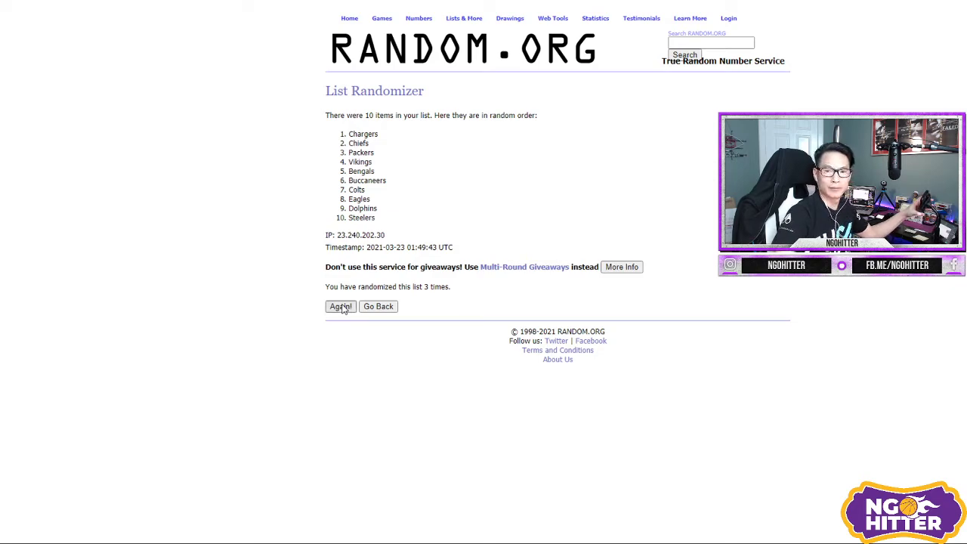
{"action": "left_click", "coordinate": [342, 307]}
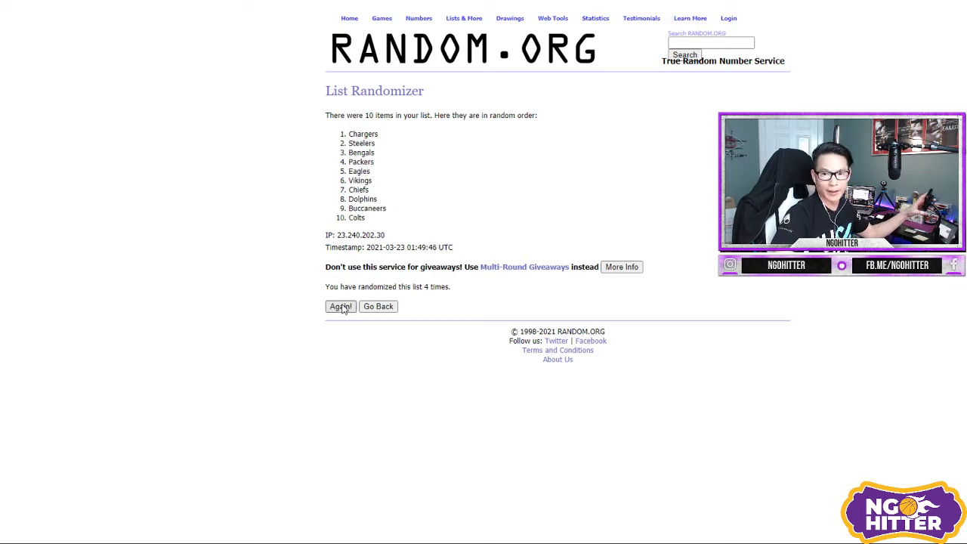
{"action": "left_click", "coordinate": [341, 307]}
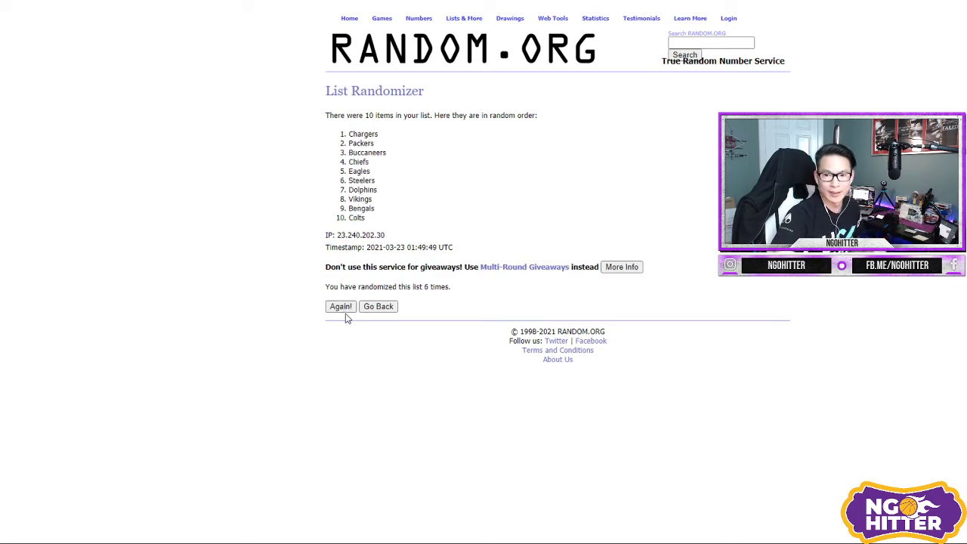
{"action": "left_click", "coordinate": [346, 310]}
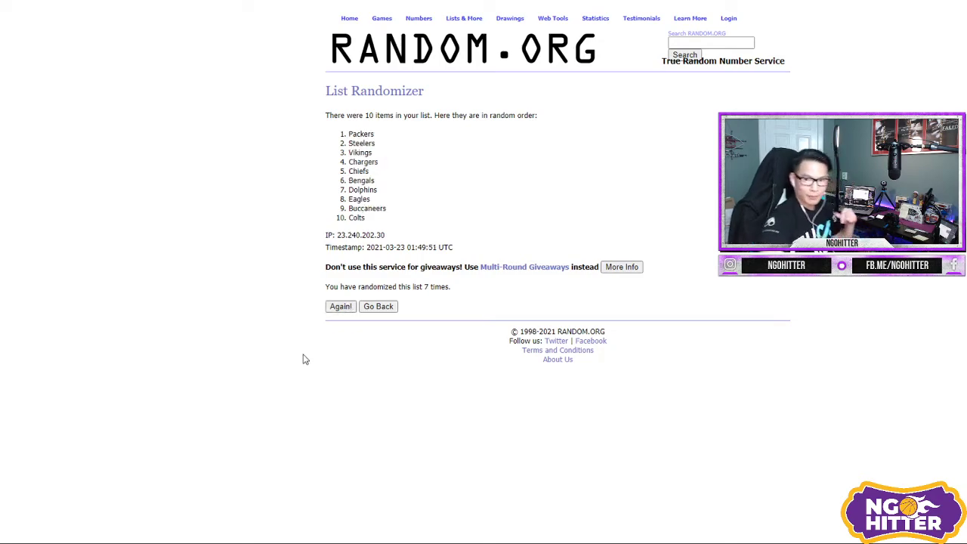
{"action": "left_click", "coordinate": [340, 308]}
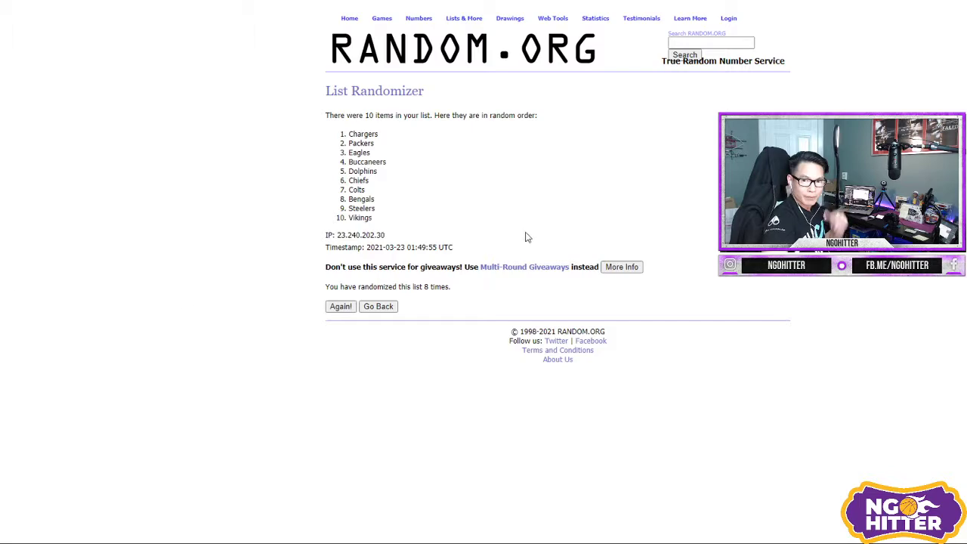
- Copy all ten randomized teams and paste them into the NgoHitter Breaks sheet in Google Sheets, starting at cell D1
{"action": "left_click_drag", "start_coordinate": [382, 220], "coordinate": [346, 134]}
{"action": "key", "text": "ctrl+c"}
{"action": "key", "text": "alt+Tab"}
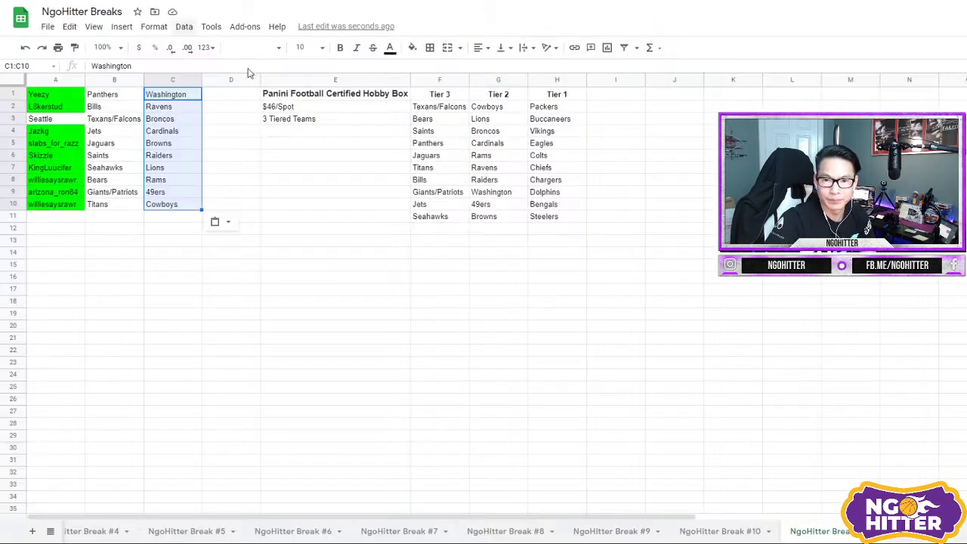
{"action": "left_click", "coordinate": [211, 100]}
{"action": "key", "text": "ctrl+v"}
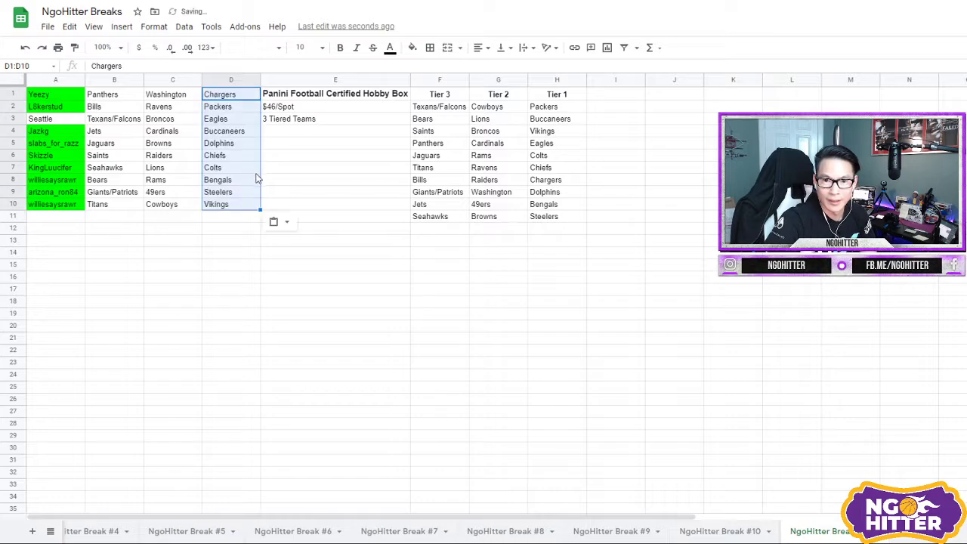
{"action": "left_click", "coordinate": [334, 273]}
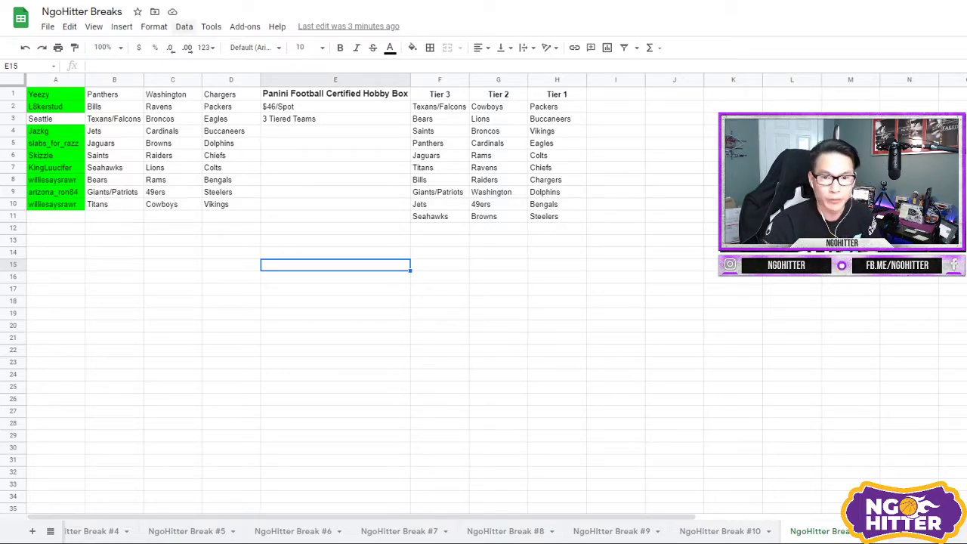
- Swap the two Tier 2 teams in column C by entering Cowboys in C7 and Lions in C10
{"action": "left_click", "coordinate": [136, 131]}
{"action": "left_click", "coordinate": [156, 136]}
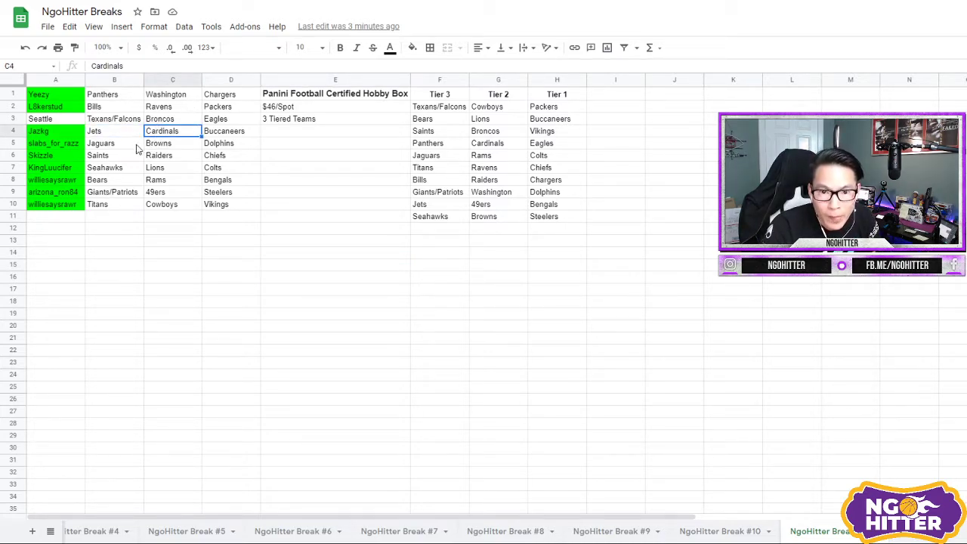
{"action": "left_click", "coordinate": [154, 169]}
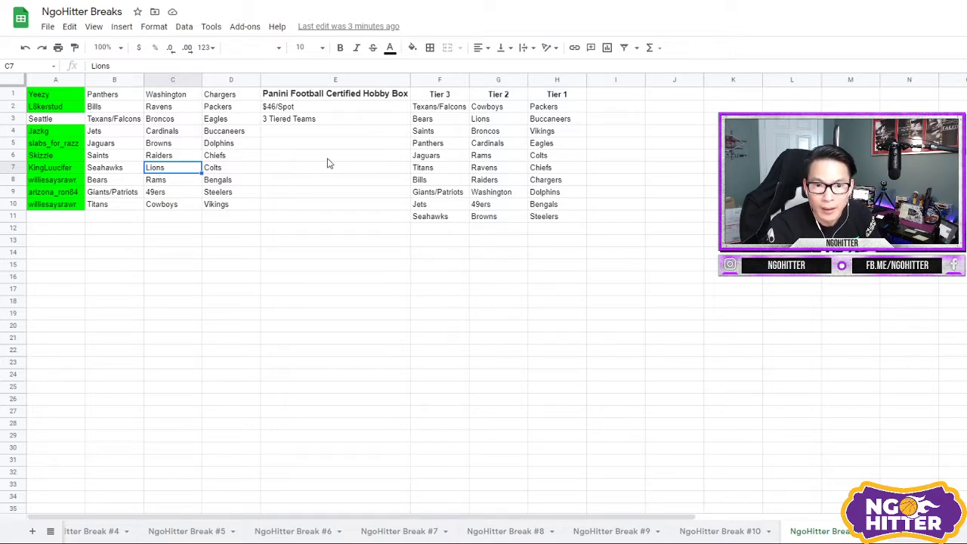
{"action": "type", "text": "Cowd"}
{"action": "key", "text": "BackSpace"}
{"action": "key", "text": "BackSpace"}
{"action": "type", "text": "w"}
{"action": "key", "text": "Return"}
{"action": "key", "text": "Down"}
{"action": "key", "text": "Down"}
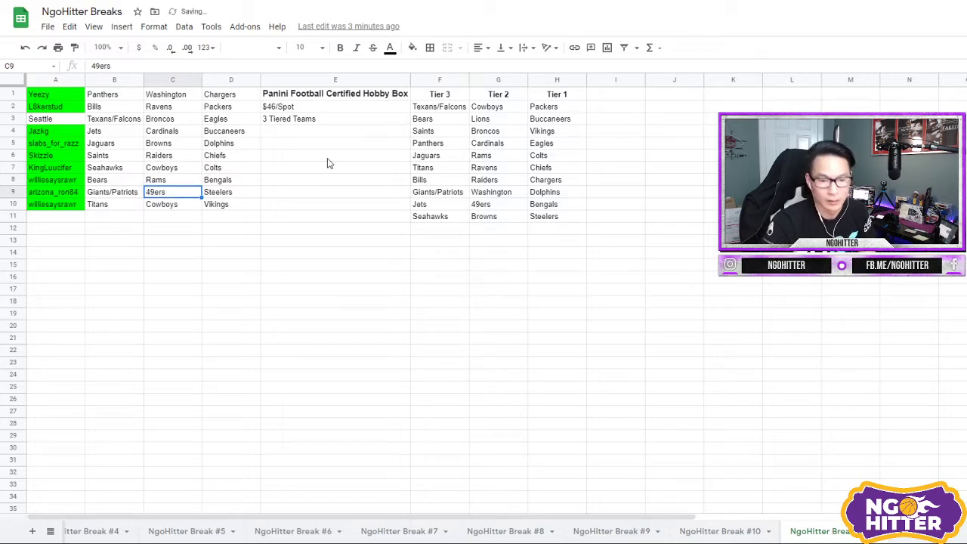
{"action": "type", "text": "Lions"}
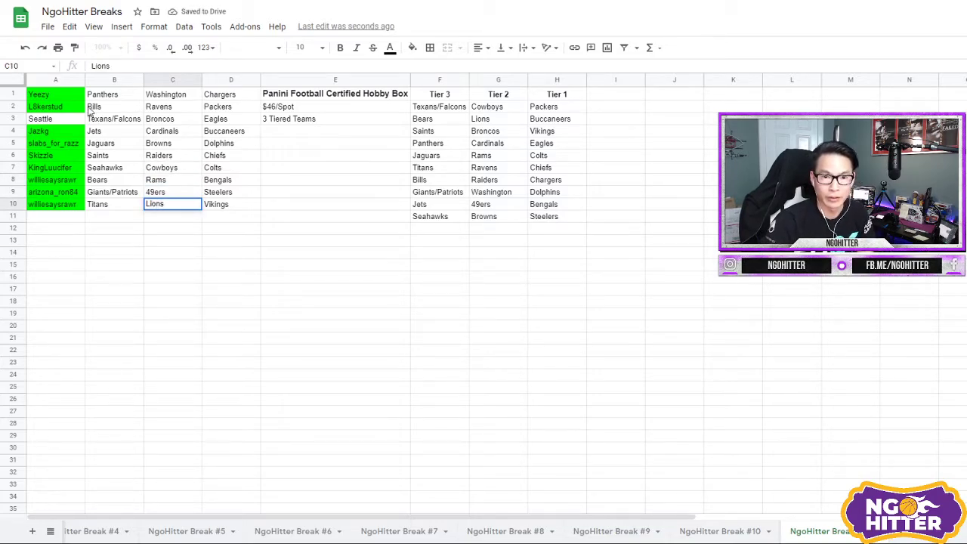
{"action": "left_click", "coordinate": [70, 97]}
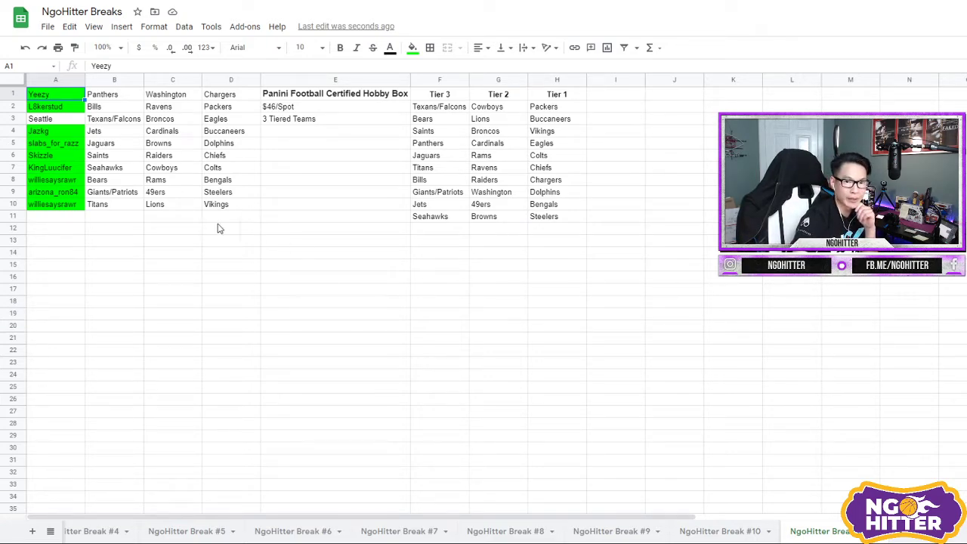
- Trade the teams in rows 1 and 6 of column C by entering Raiders in C1 and WFT in C6
{"action": "left_click_drag", "start_coordinate": [232, 195], "coordinate": [113, 192]}
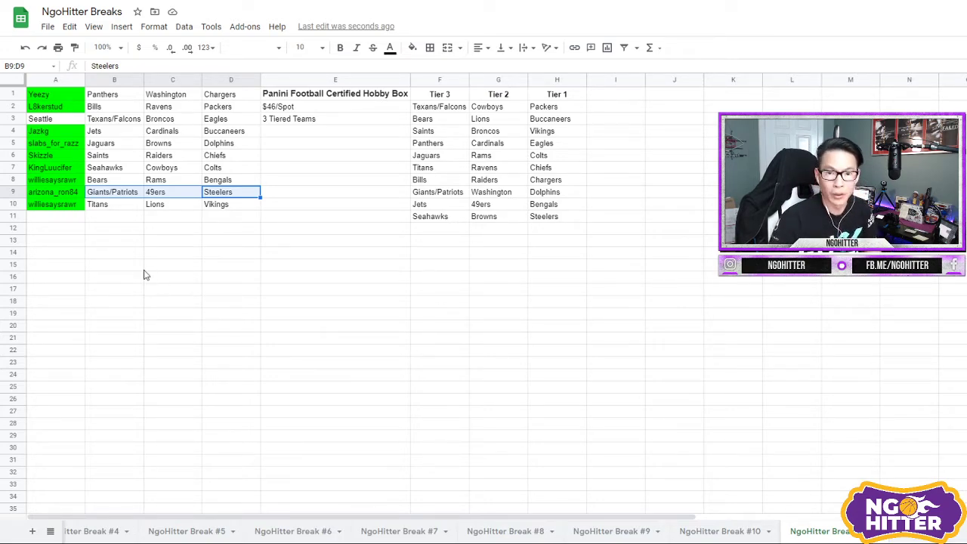
{"action": "left_click", "coordinate": [166, 98]}
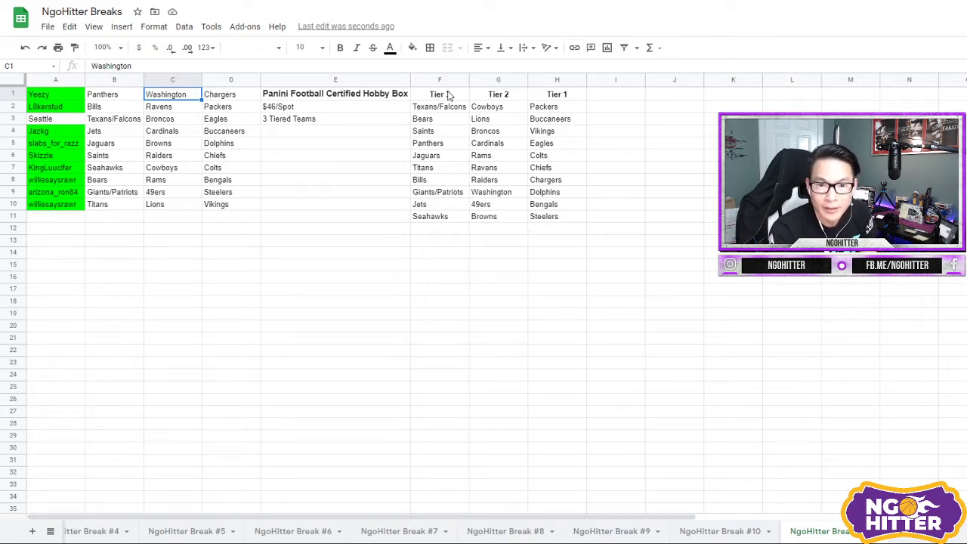
{"action": "type", "text": "Raiders"}
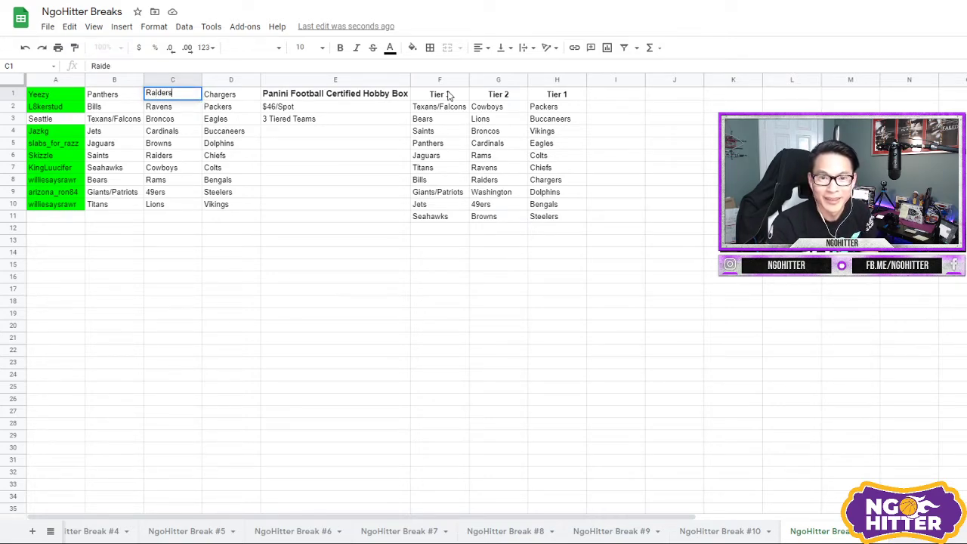
{"action": "key", "text": "Down"}
{"action": "key", "text": "Down"}
{"action": "key", "text": "Down"}
{"action": "key", "text": "Down"}
{"action": "key", "text": "Down"}
{"action": "type", "text": "WFT"}
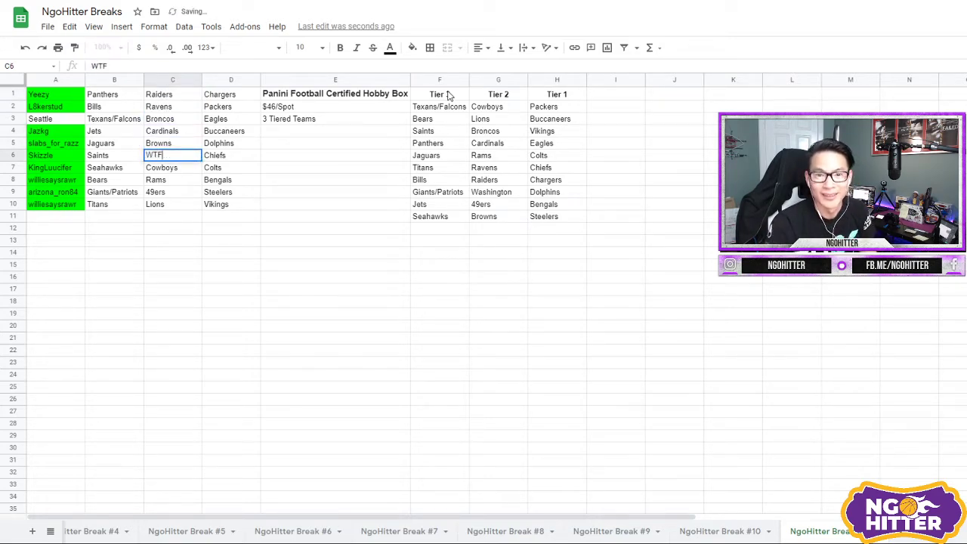
{"action": "left_click", "coordinate": [78, 98]}
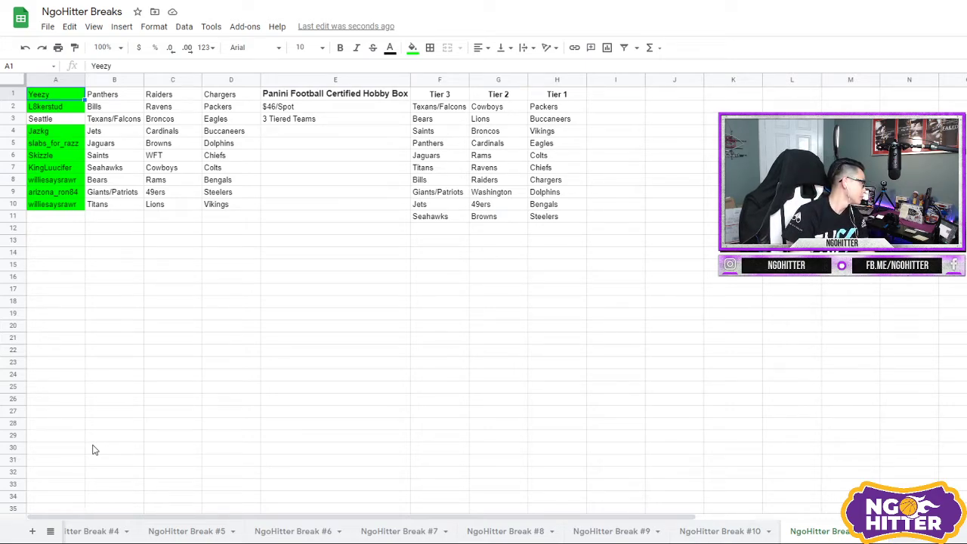
- Trade the teams between rows 4 and 9 by putting Giants/Patriots in C4 and Cardinals in B9
{"action": "left_click", "coordinate": [112, 192]}
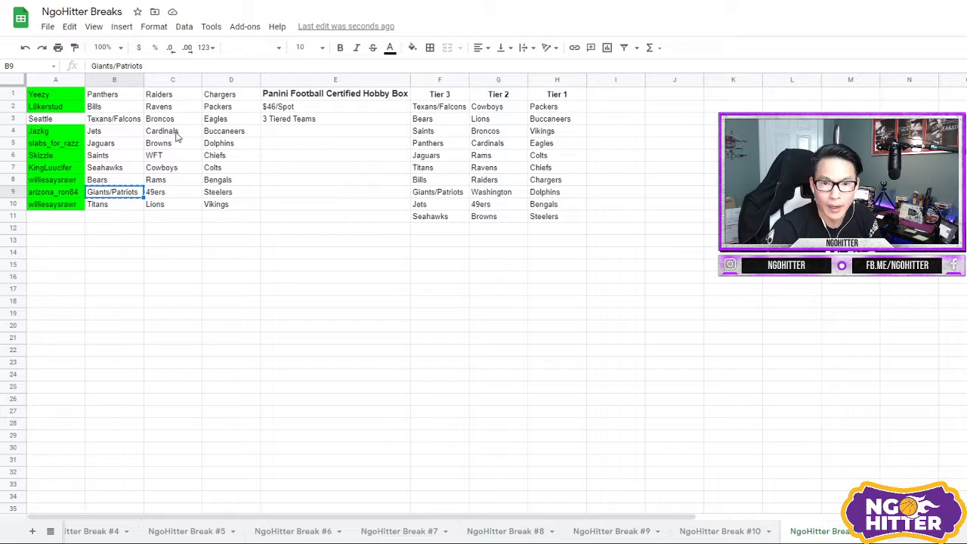
{"action": "left_click", "coordinate": [174, 132]}
{"action": "type", "text": "Giants/Patriots"}
{"action": "left_click", "coordinate": [119, 193]}
{"action": "type", "text": "Cardinal"}
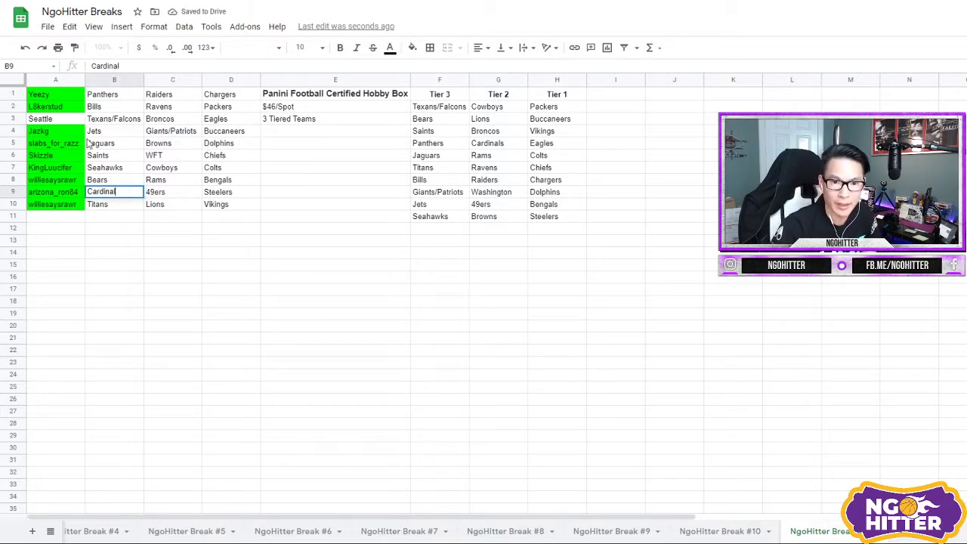
{"action": "type", "text": "s"}
{"action": "left_click", "coordinate": [58, 96]}
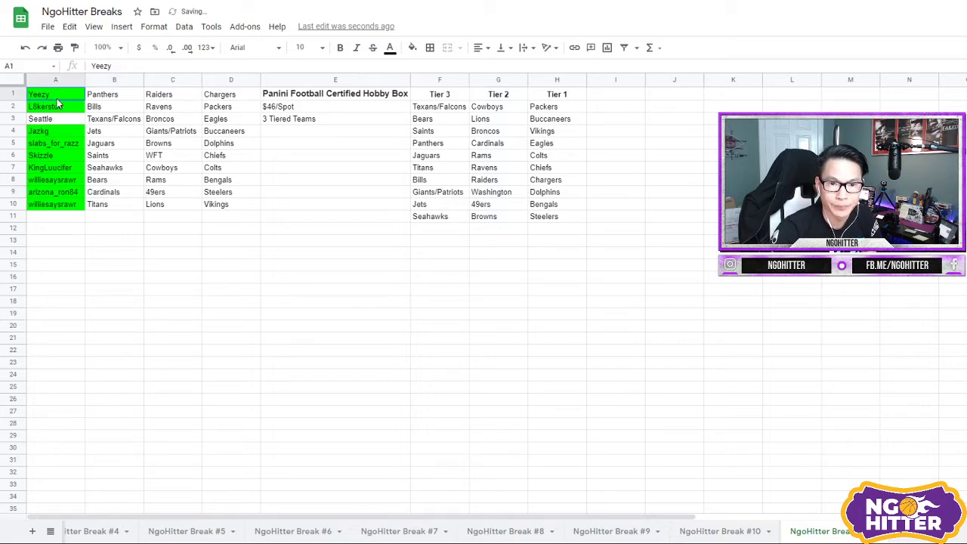